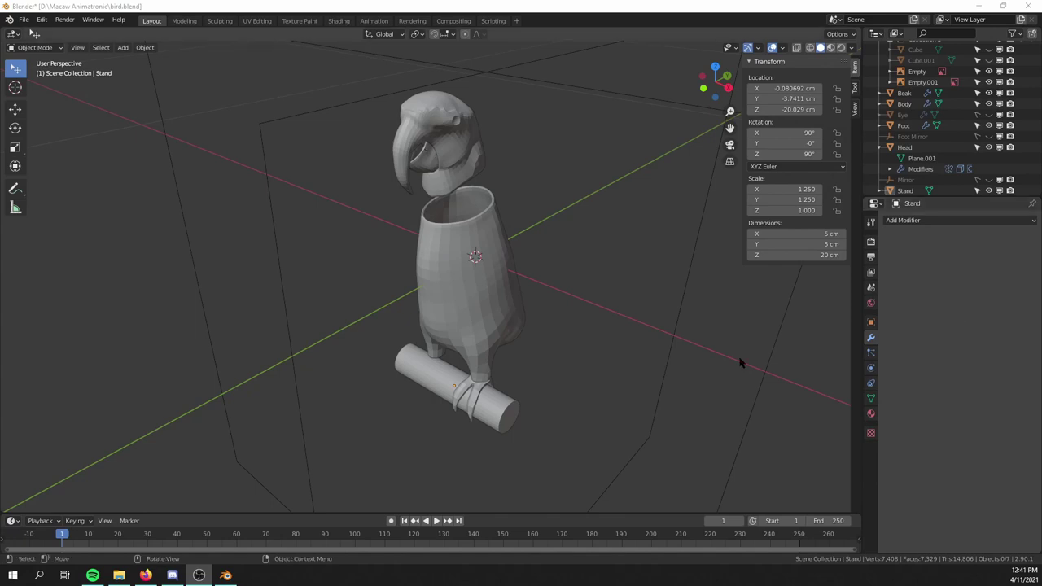
- Select the parrot's head and examine its shape in perspective and in orthographic side and front views
drag(466, 246, 328, 381)
scroll(443, 116, down, 3)
scroll(423, 89, up, 6)
scroll(374, 147, up, 2)
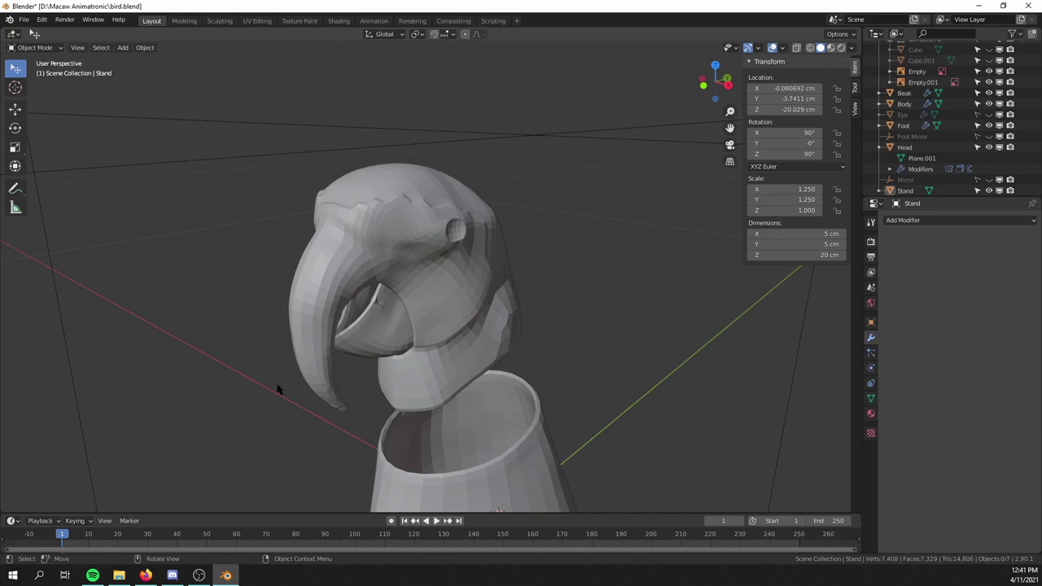
drag(440, 246, 368, 269)
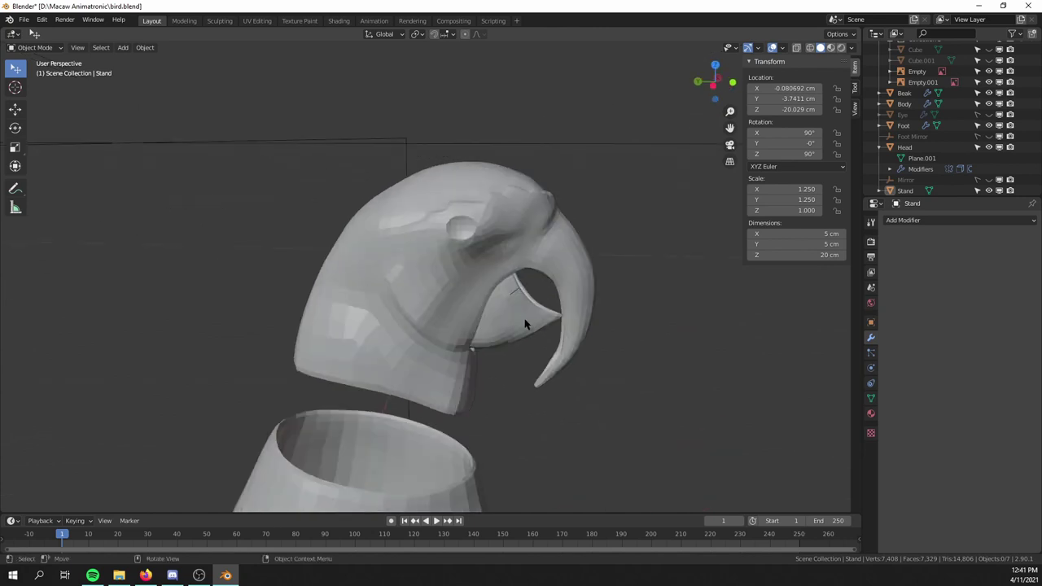
click(525, 325)
click(470, 248)
key(KP_5)
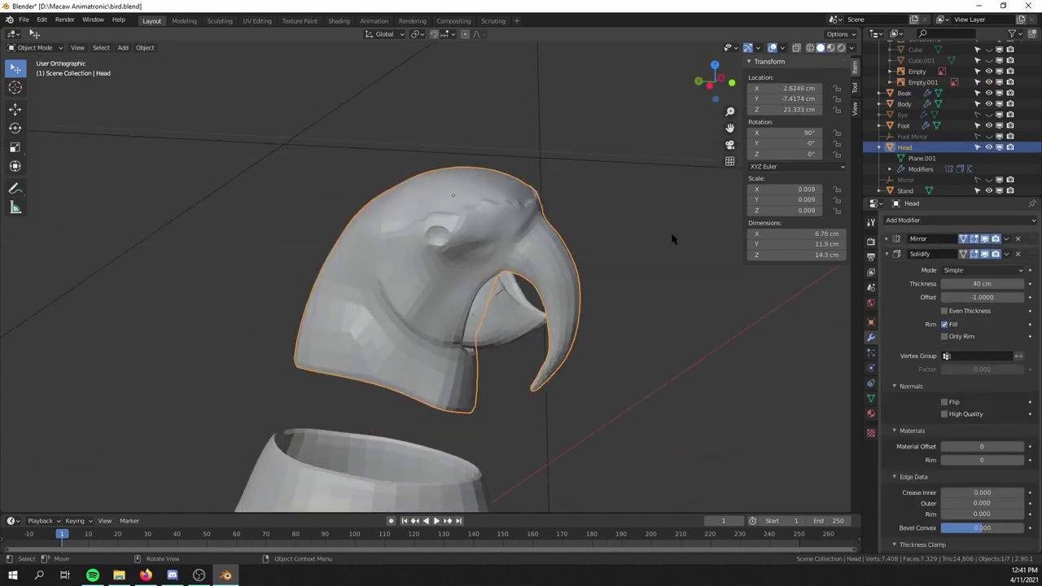
key(KP_3)
key(KP_1)
key(KP_3)
- Examine the head's beak, eye socket and lower rim from several perspective angles, close up and from the front
drag(550, 279, 630, 298)
scroll(346, 126, up, 4)
scroll(346, 126, down, 5)
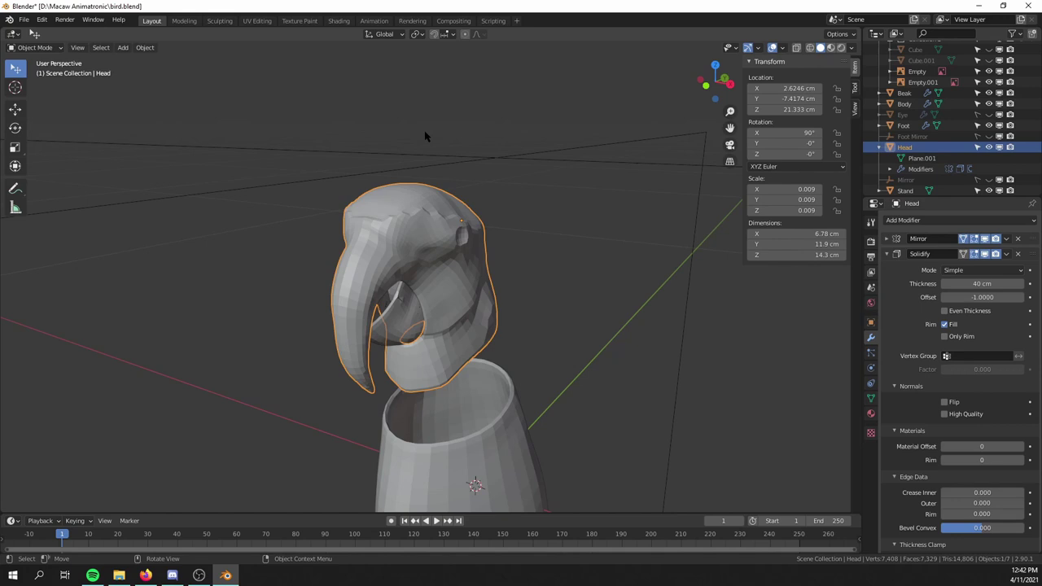
click(562, 91)
drag(533, 338, 575, 359)
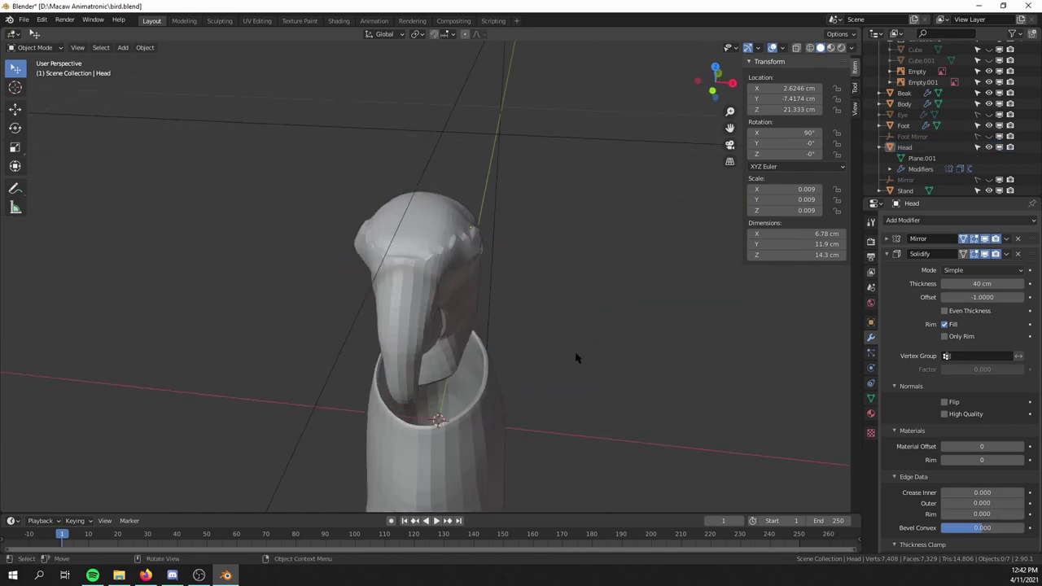
click(411, 303)
drag(425, 312, 437, 288)
scroll(426, 307, up, 3)
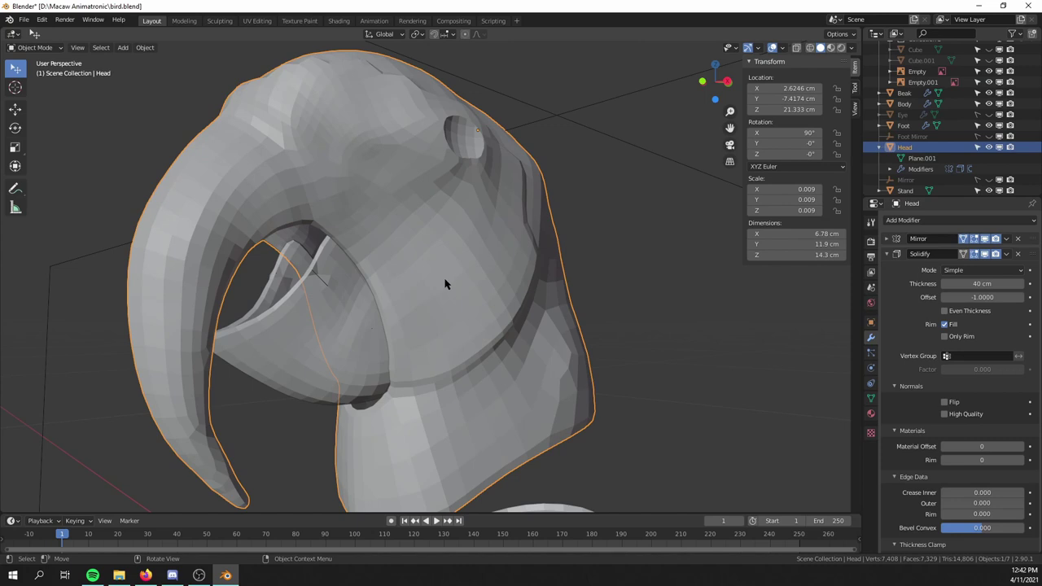
scroll(326, 354, down, 5)
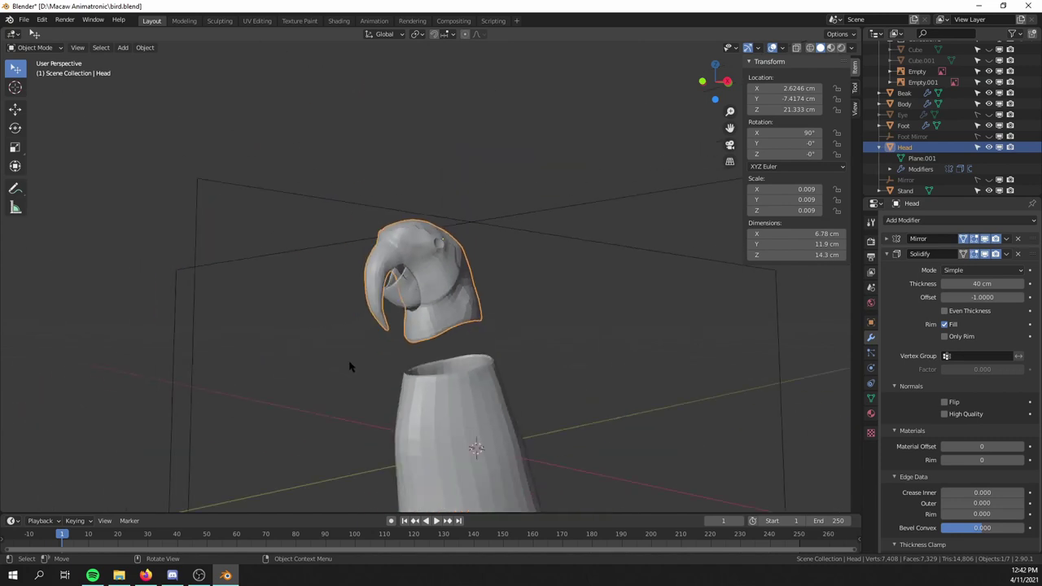
- Select the cylindrical stand below the bird and examine how the foot's claws wrap around it
drag(469, 384, 478, 237)
click(717, 399)
scroll(532, 427, down, 3)
scroll(368, 405, down, 2)
scroll(367, 405, up, 5)
scroll(472, 377, up, 3)
scroll(358, 426, down, 3)
click(579, 307)
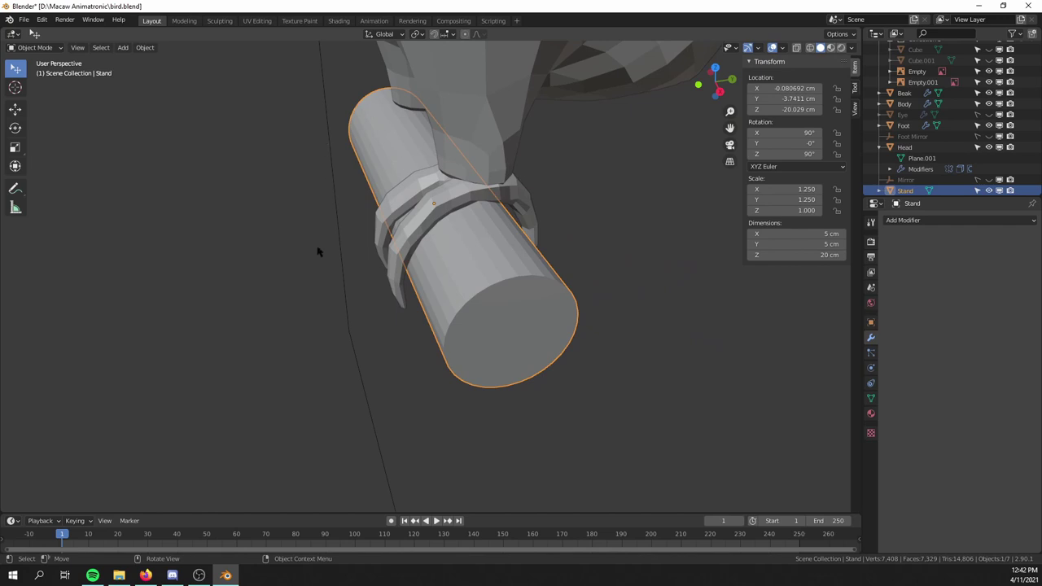
- Select the body and examine its shape together with the head, foot and stand
drag(318, 253, 382, 261)
scroll(475, 210, down, 8)
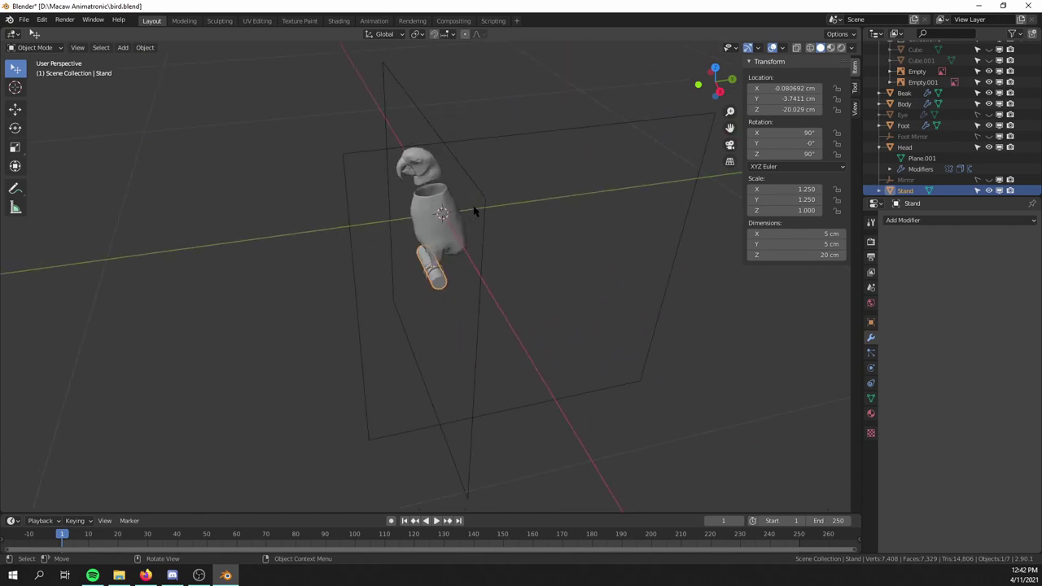
mouse_move(475, 210)
mouse_down()
mouse_move(500, 256)
mouse_move(470, 212)
mouse_up()
click(479, 236)
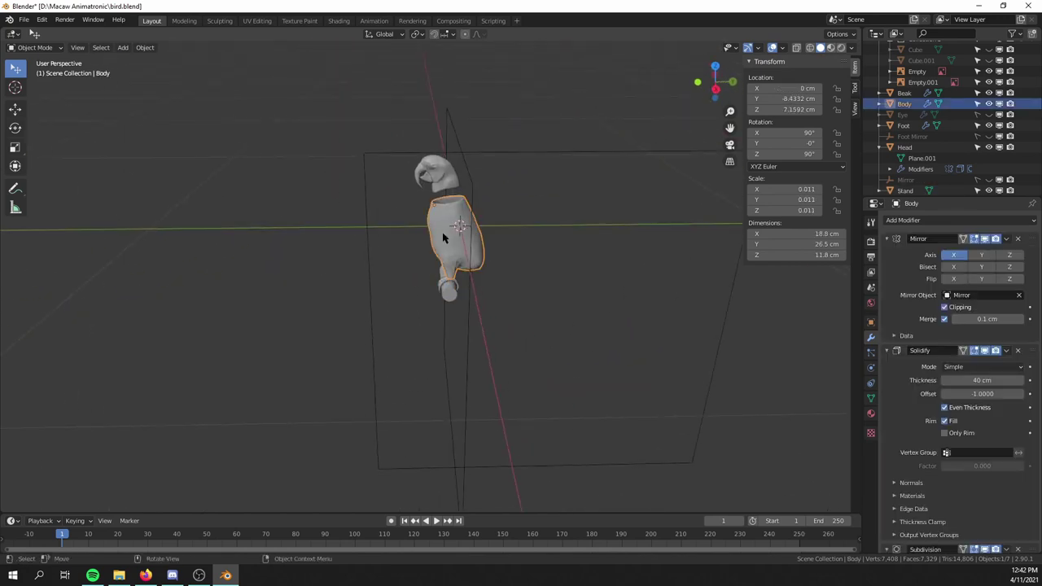
scroll(495, 192, up, 5)
drag(421, 167, 456, 382)
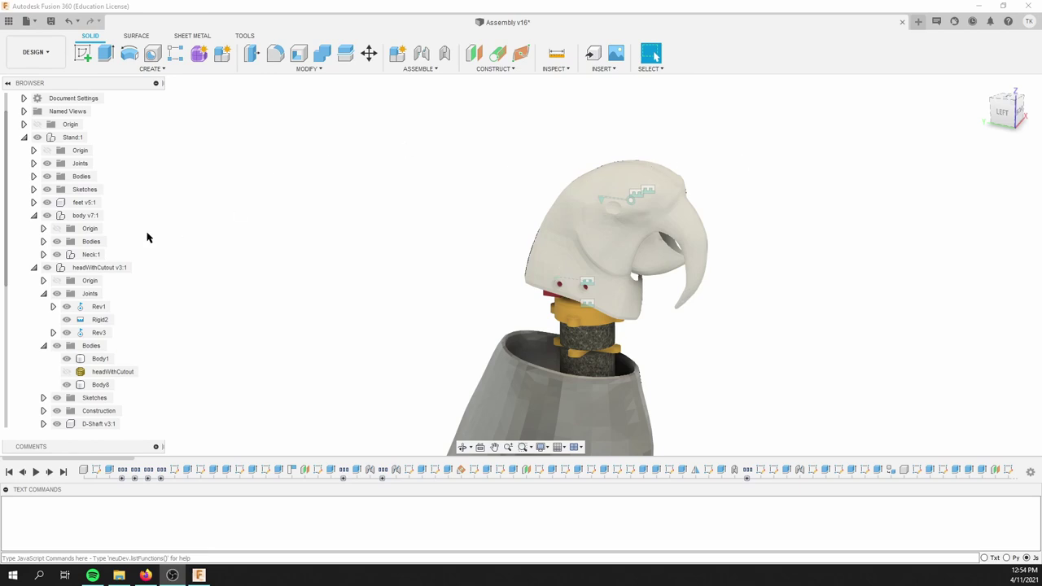
- In the Fusion 360 assembly, drive the Rev1 joint of the headWithCutout component to rotate the lower beak
click(89, 310)
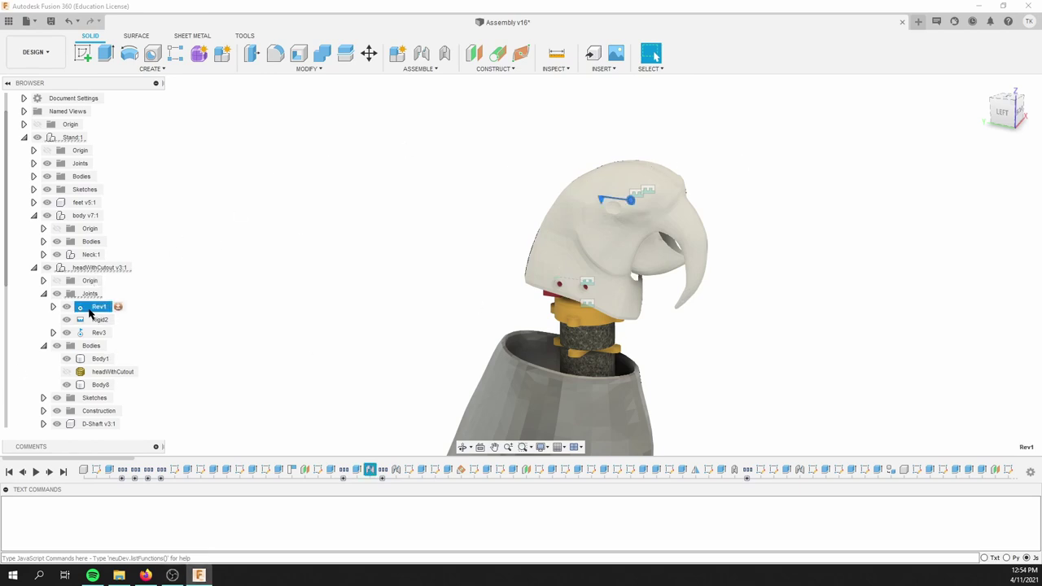
scroll(603, 407, up, 3)
scroll(602, 407, down, 3)
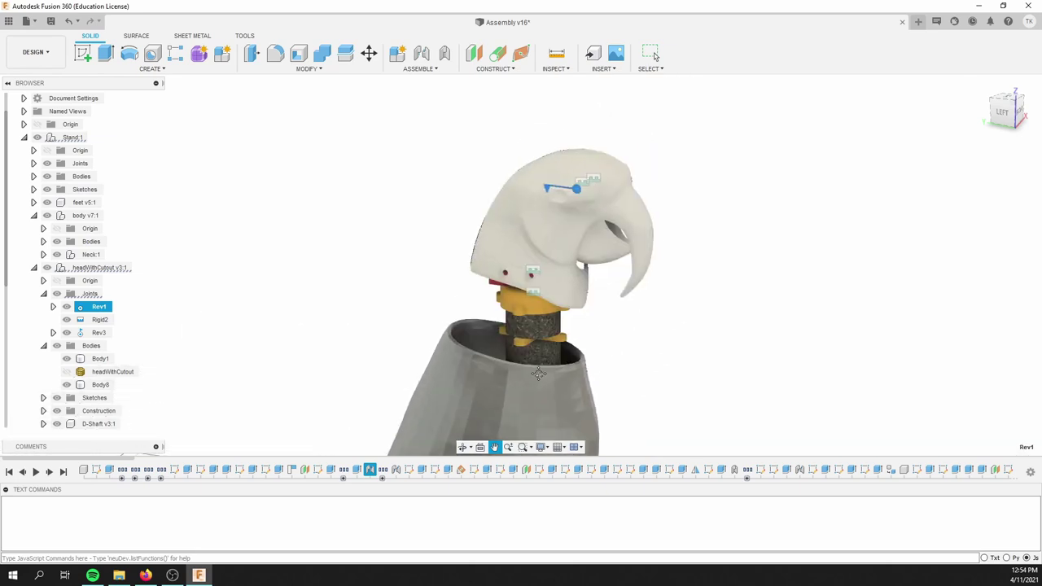
scroll(574, 251, up, 1)
click(574, 250)
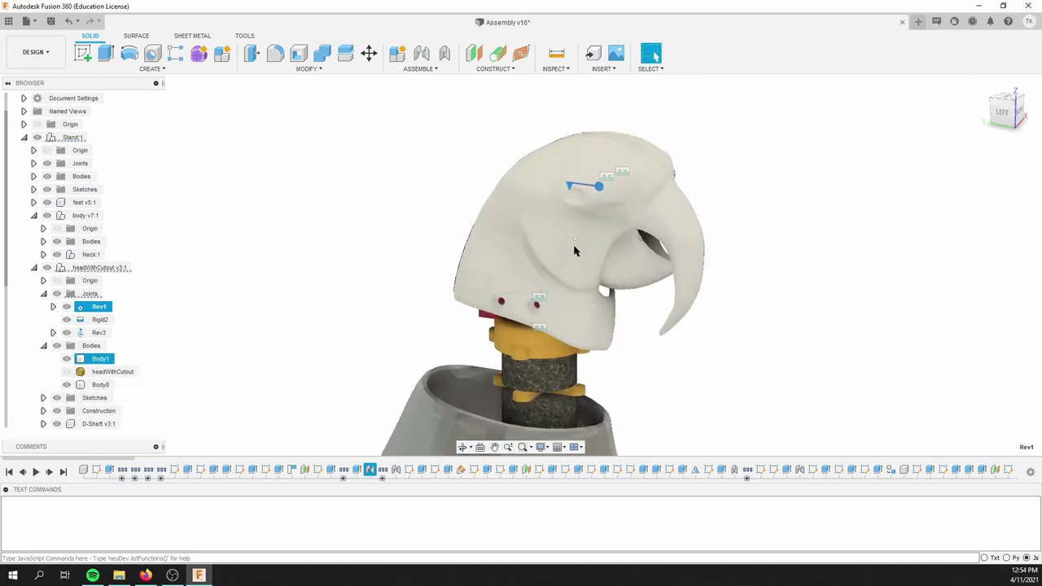
right_click(96, 307)
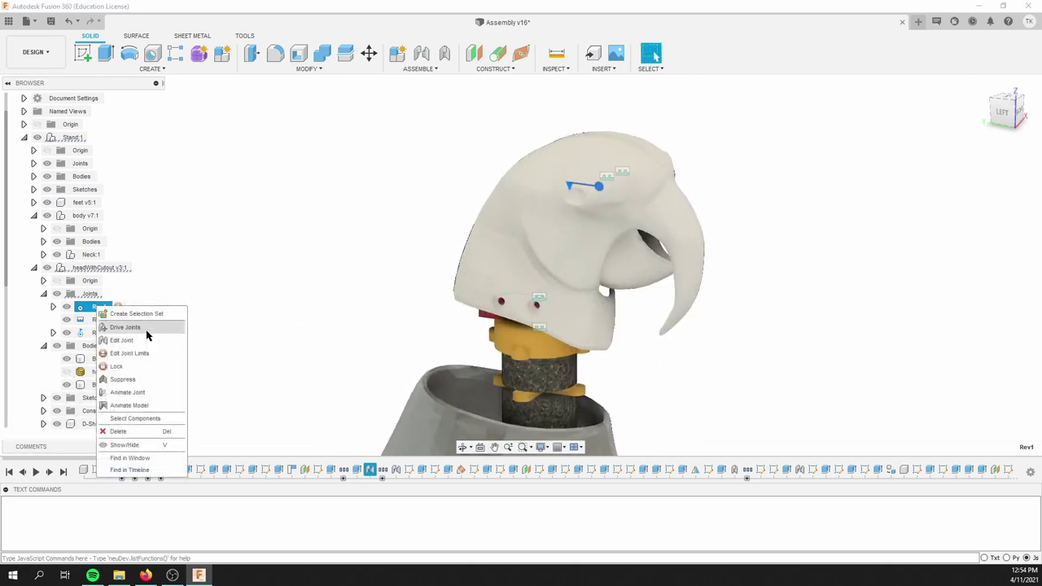
click(124, 328)
drag(531, 198, 525, 165)
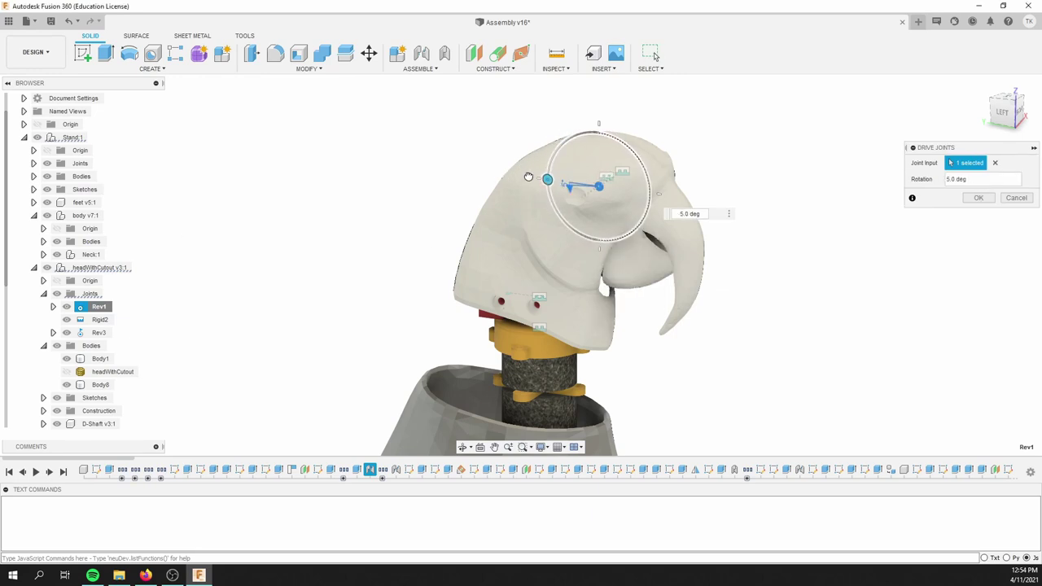
key(Return)
click(533, 301)
- Examine the head, the segmented neck and the body's neck opening in the assembly from the left and from raised angles
drag(403, 321, 423, 284)
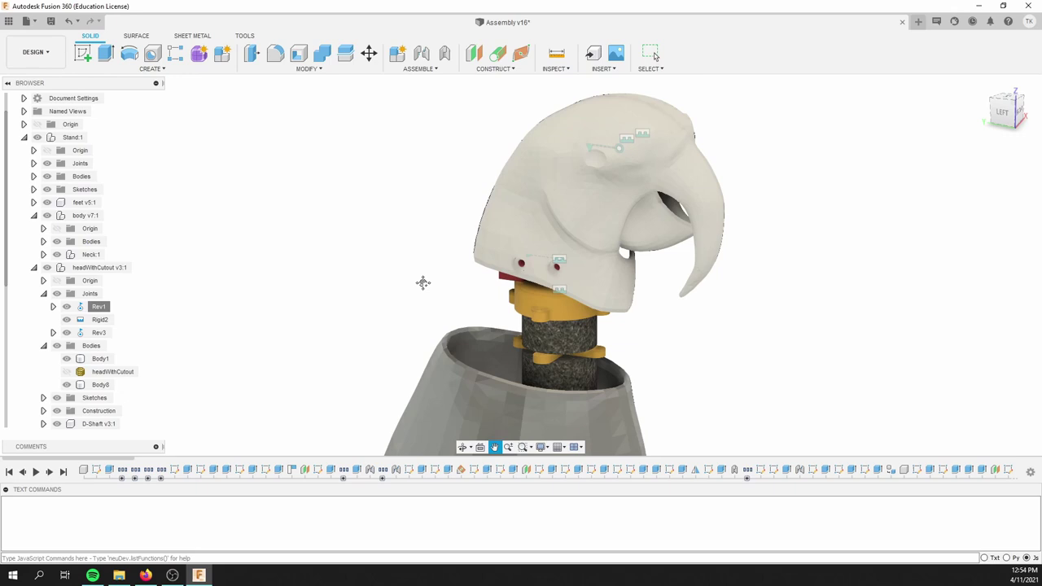
click(997, 119)
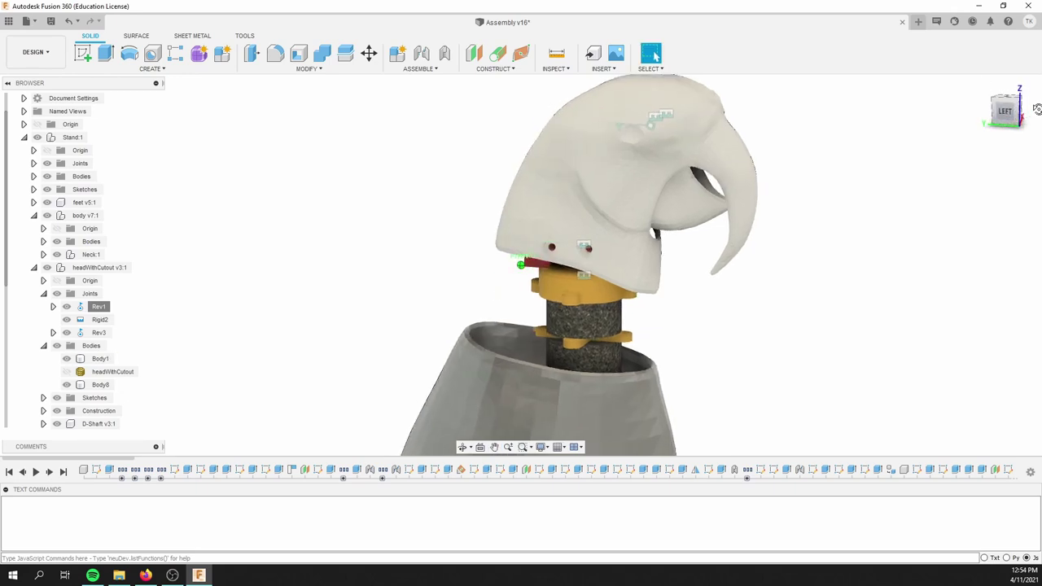
key(Escape)
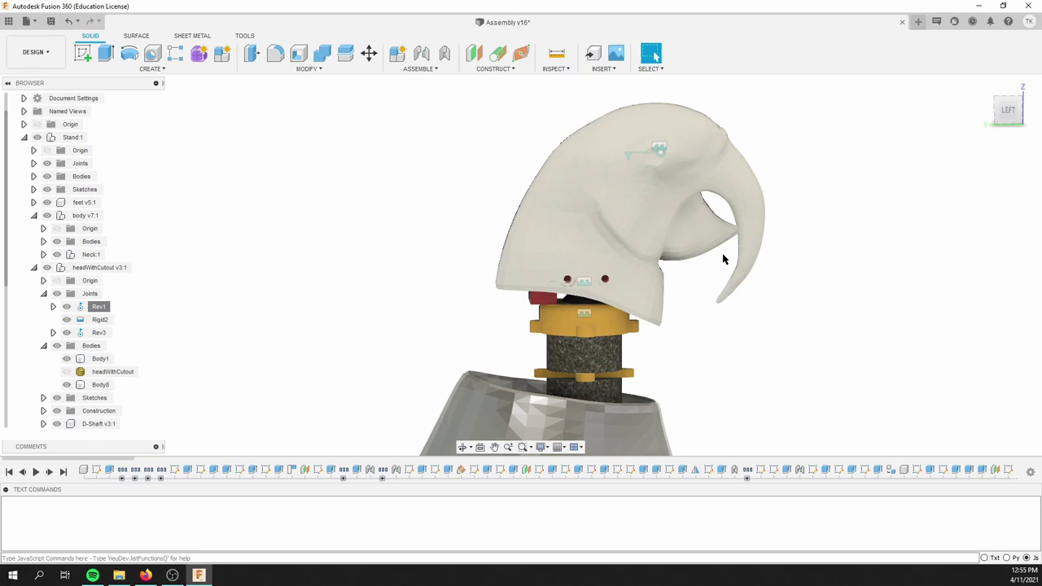
click(987, 124)
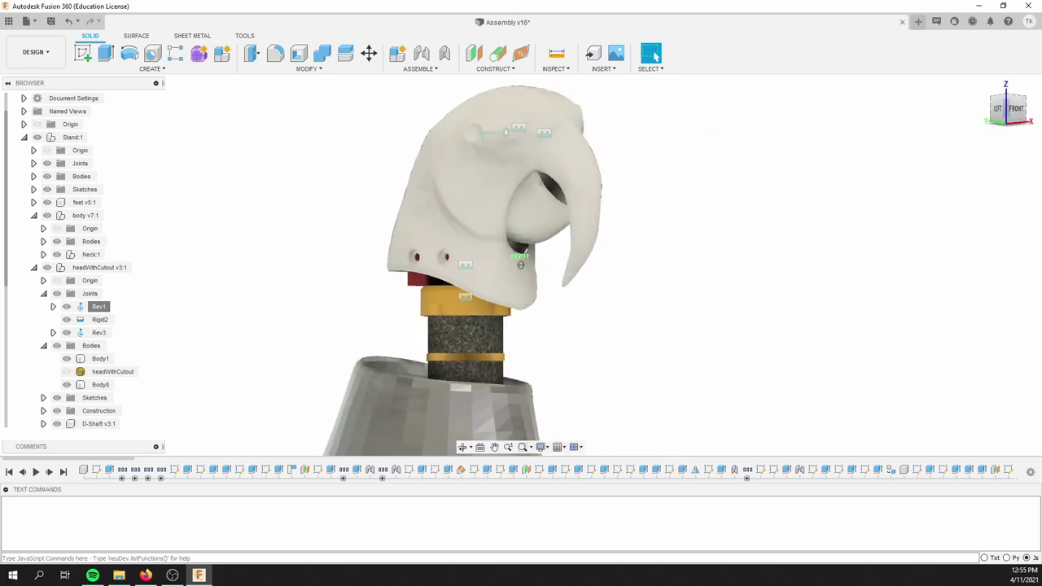
drag(518, 309, 705, 208)
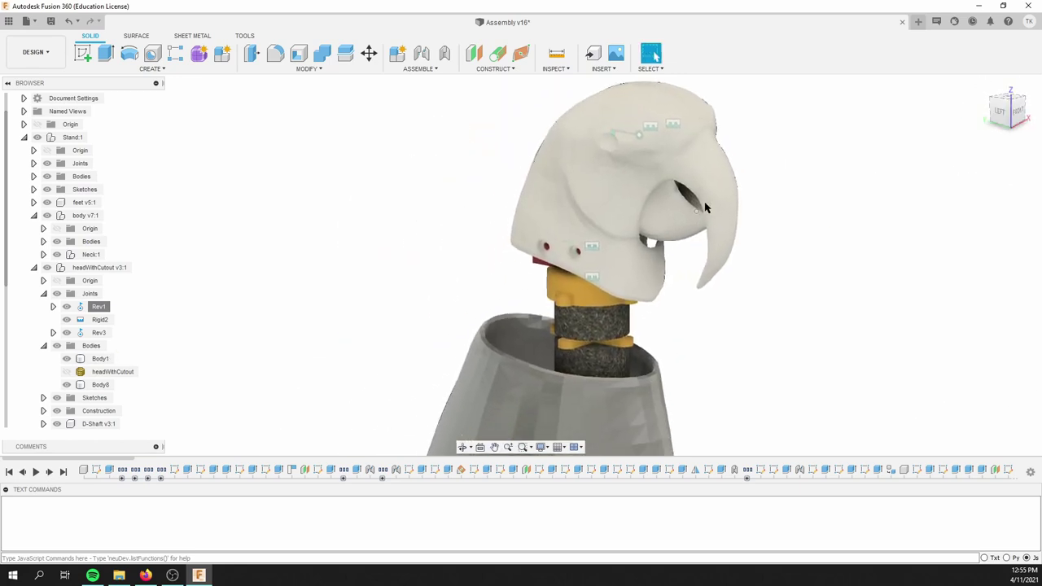
scroll(486, 282, up, 2)
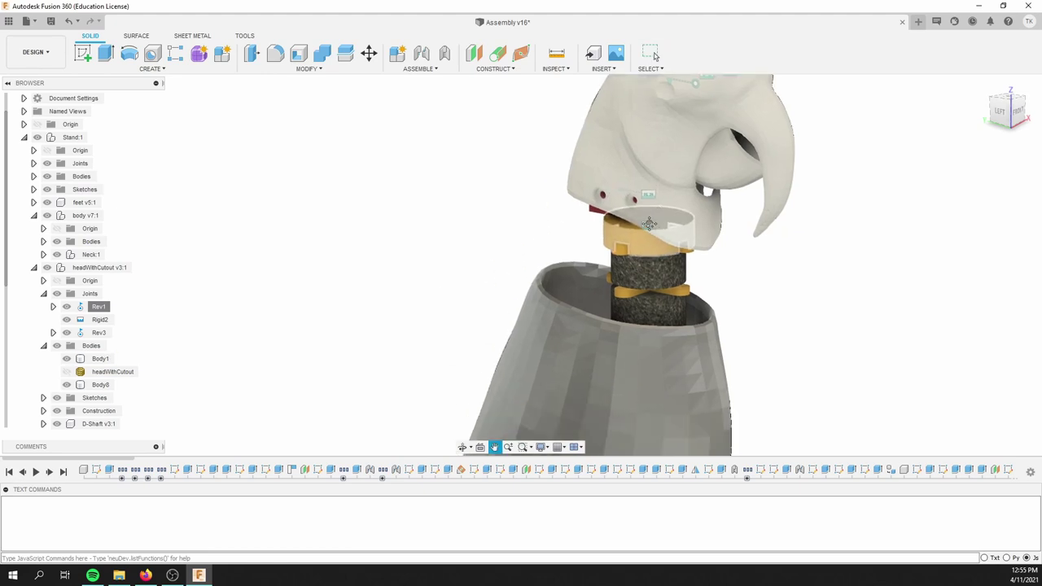
drag(486, 282, 656, 232)
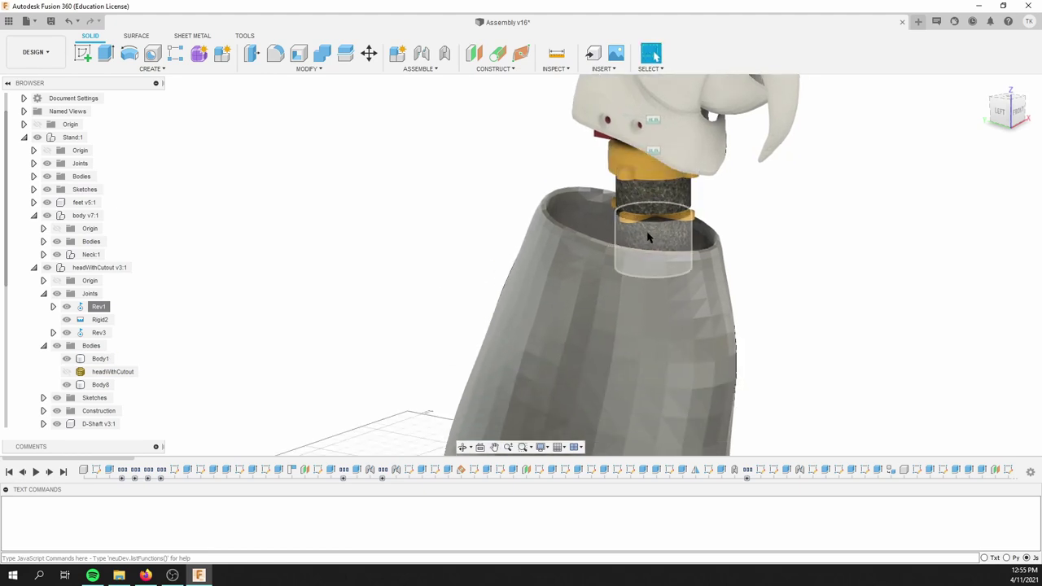
mouse_move(1015, 107)
mouse_down()
mouse_move(1022, 114)
mouse_move(1009, 96)
mouse_up()
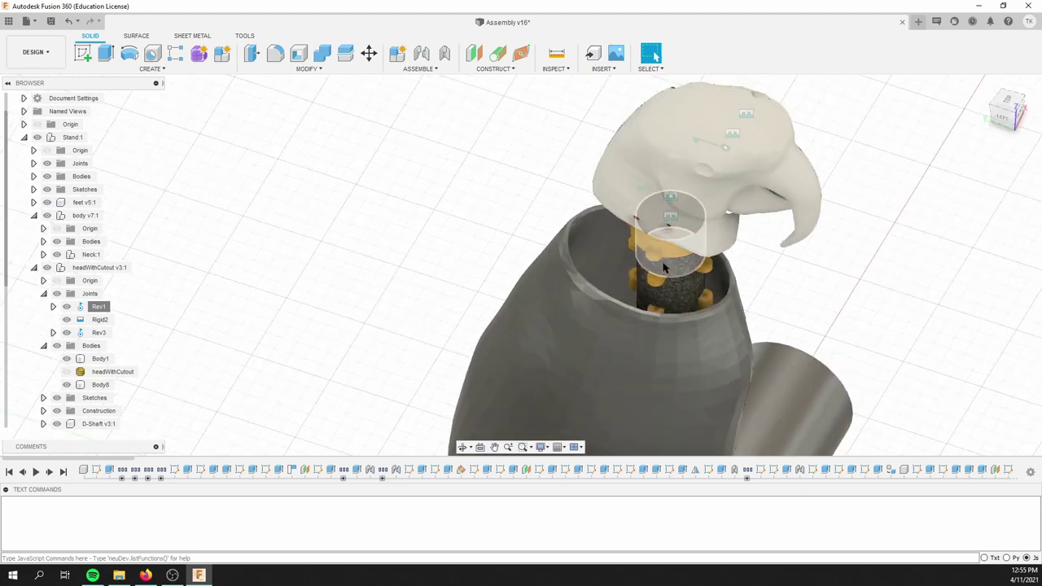
click(1004, 115)
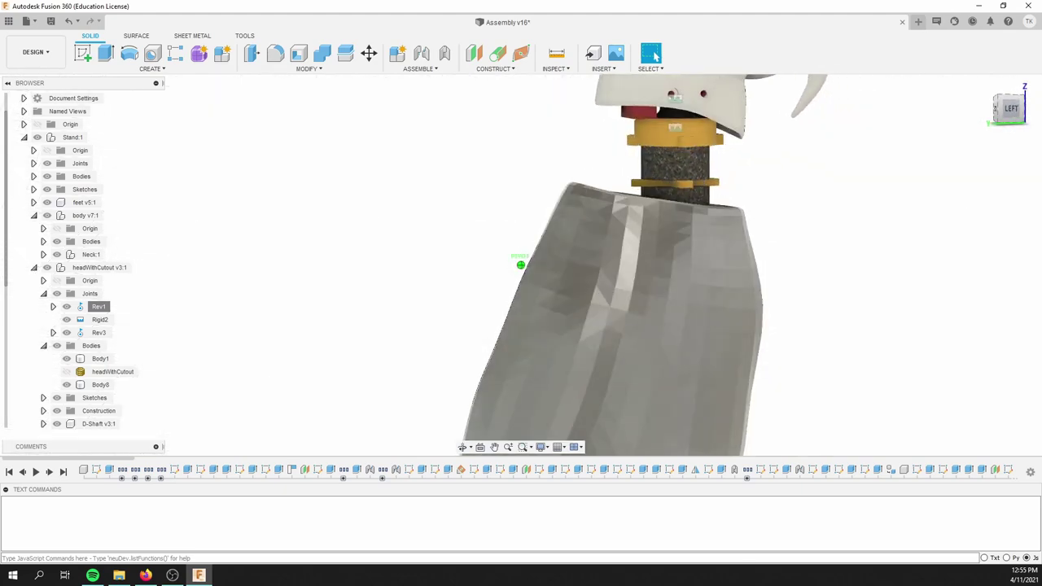
drag(570, 269, 682, 278)
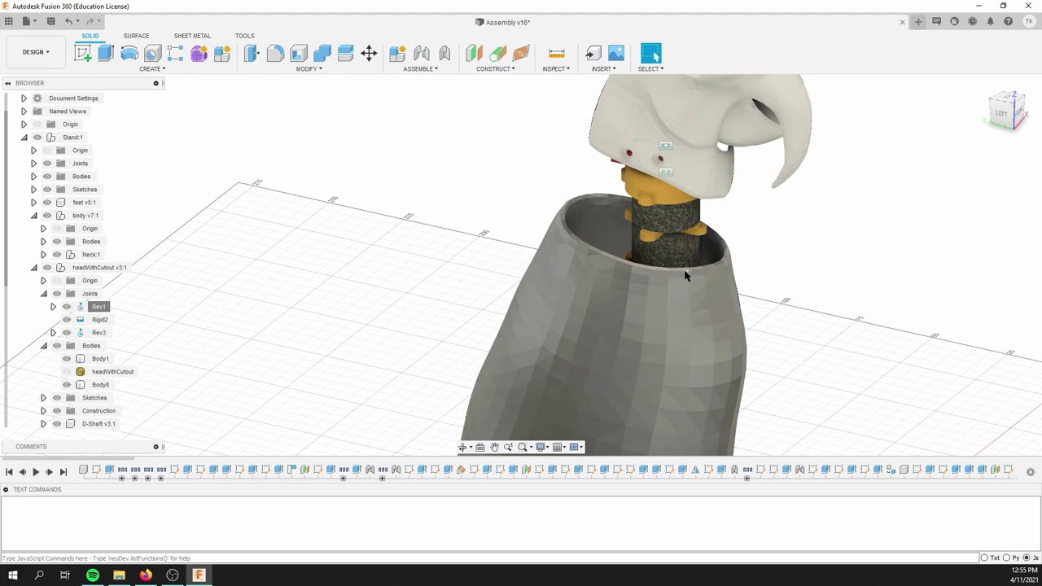
drag(468, 235, 415, 295)
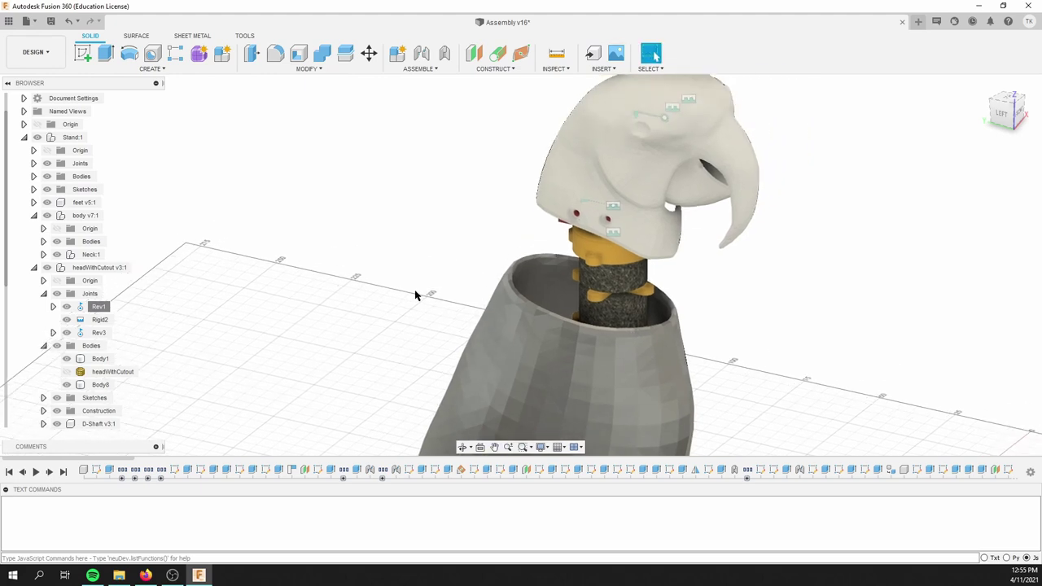